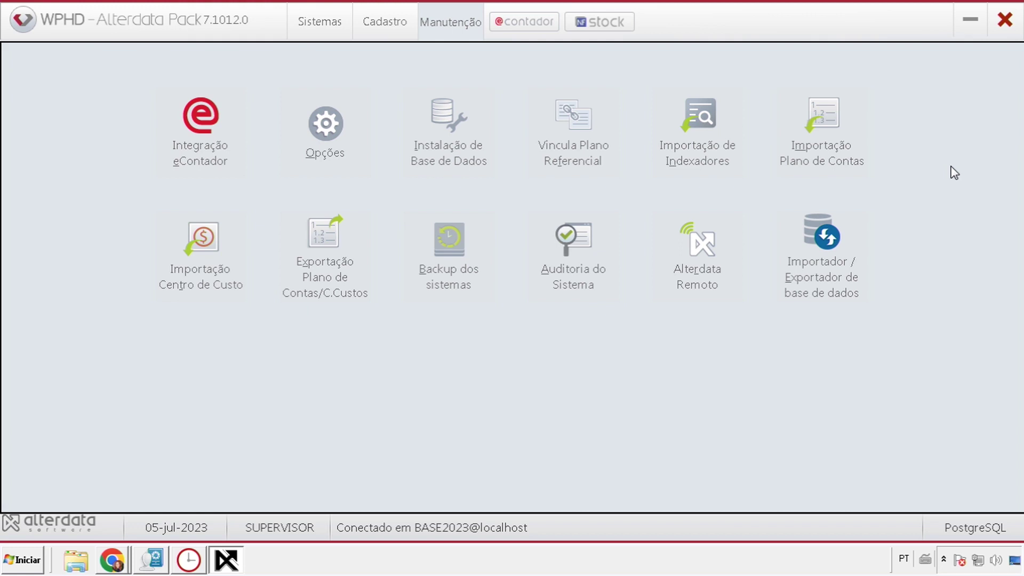
# Open the systems backup tool and start the initial setup with its configuration assistant.
pyautogui.click(468, 259)
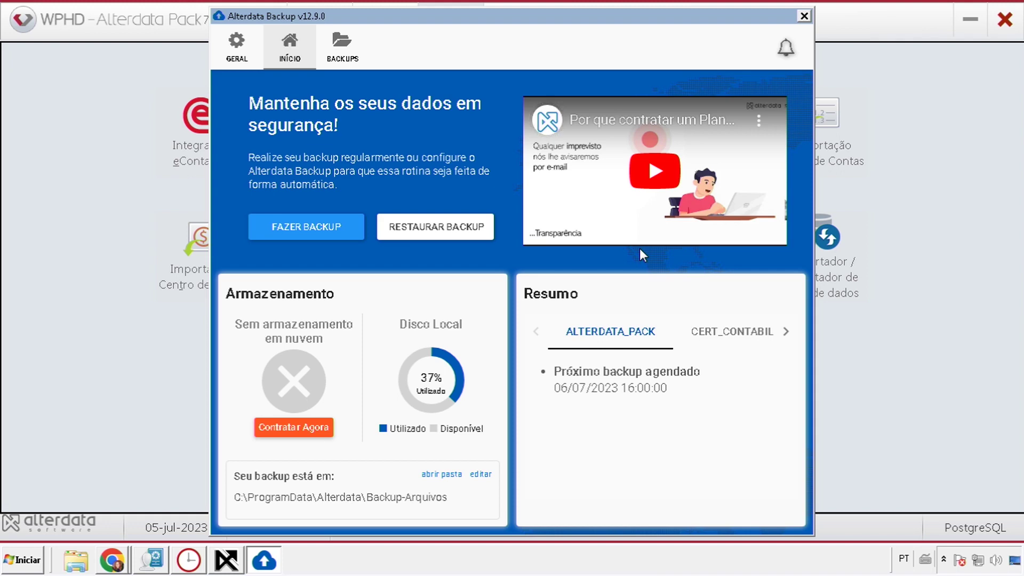
pyautogui.click(248, 55)
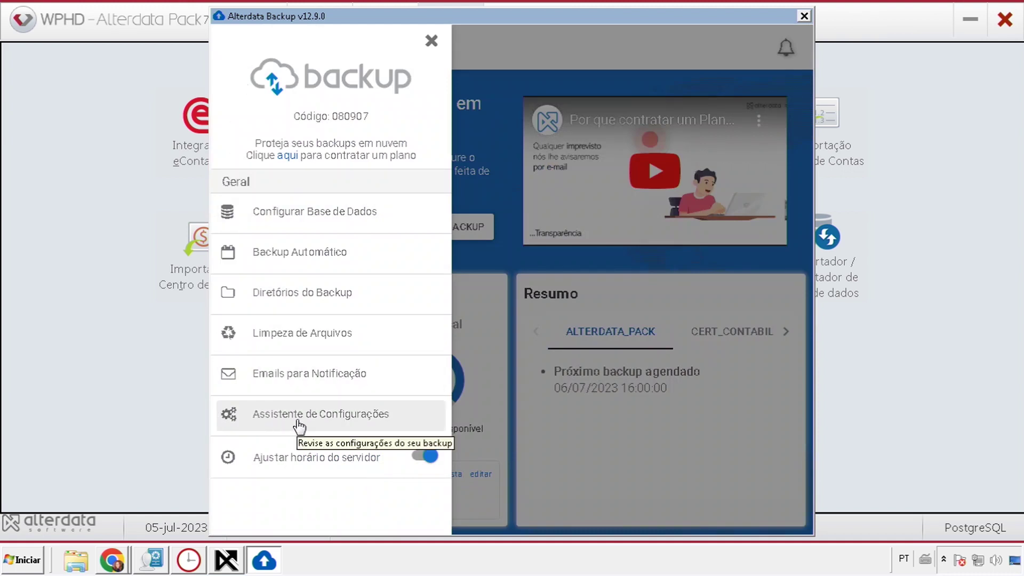
pyautogui.click(350, 415)
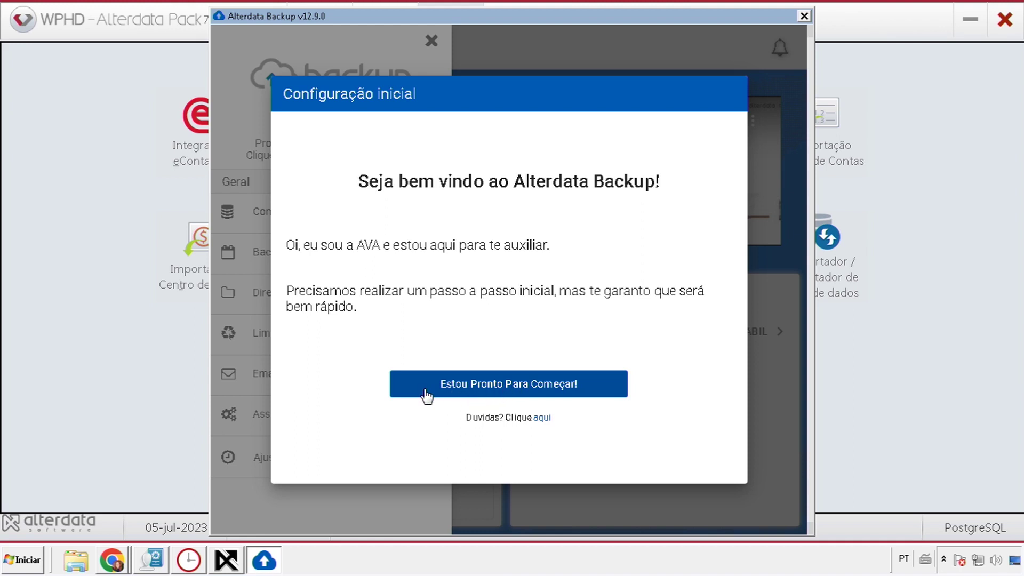
pyautogui.click(530, 385)
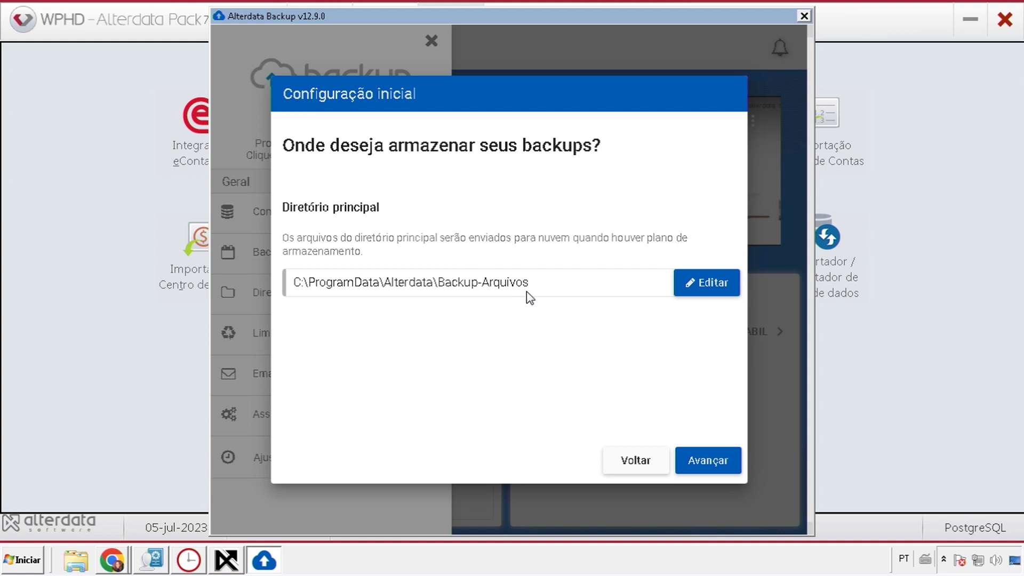
# Browse the folders available for the main backup directory, then continue with C:\ProgramData\Alterdata\Backup-Arquivos.
pyautogui.click(697, 288)
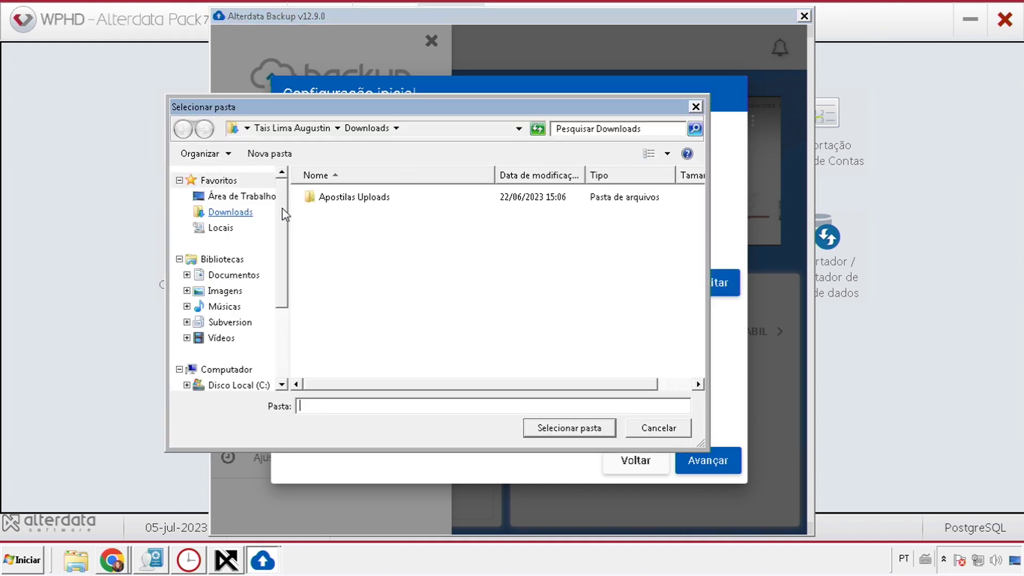
pyautogui.moveTo(283, 209); pyautogui.dragTo(290, 299)
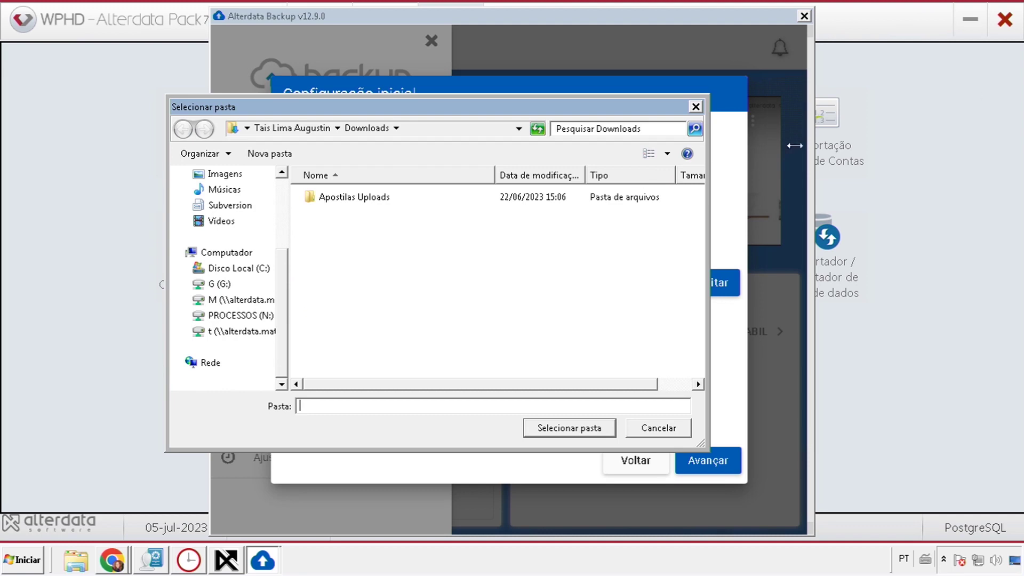
pyautogui.click(696, 106)
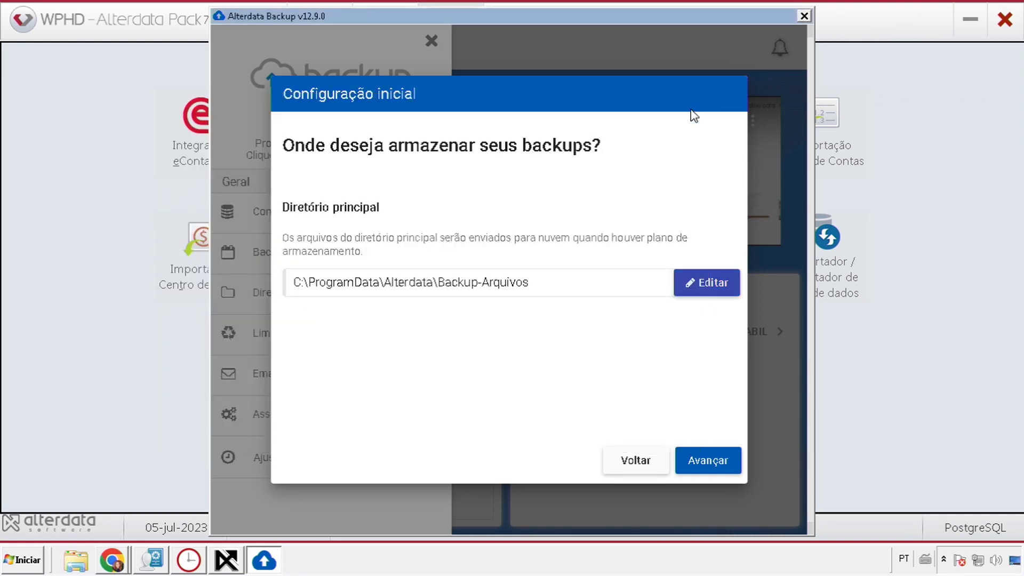
pyautogui.click(706, 469)
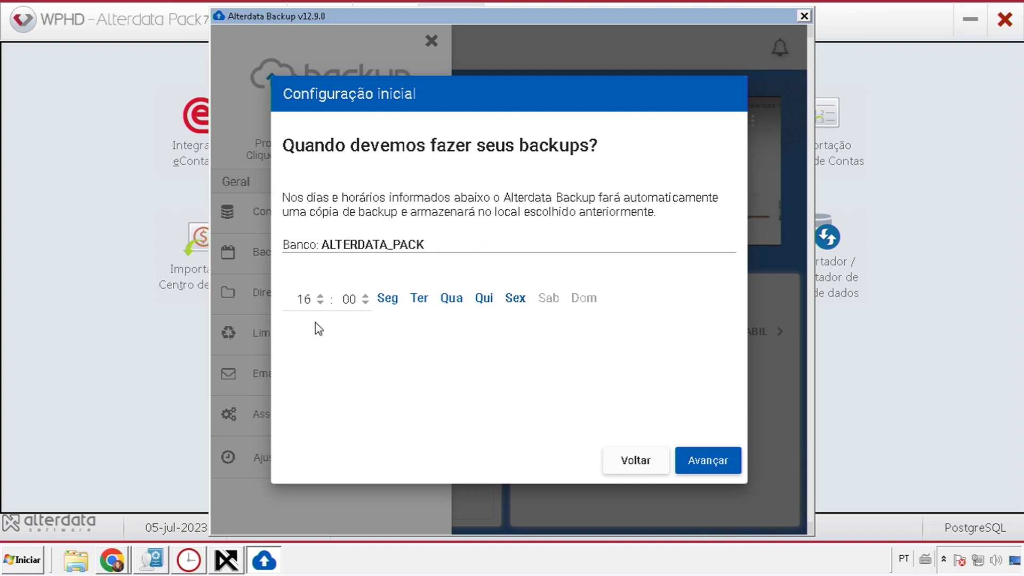
# Schedule the ALTERDATA_PACK backups for 16:00 on Ter, Qui, Sex, Sab and Dom, and continue the assistant.
pyautogui.scroll(1, 320, 306)
pyautogui.click(321, 302)
pyautogui.click(388, 300)
pyautogui.click(451, 302)
pyautogui.click(548, 300)
pyautogui.click(582, 300)
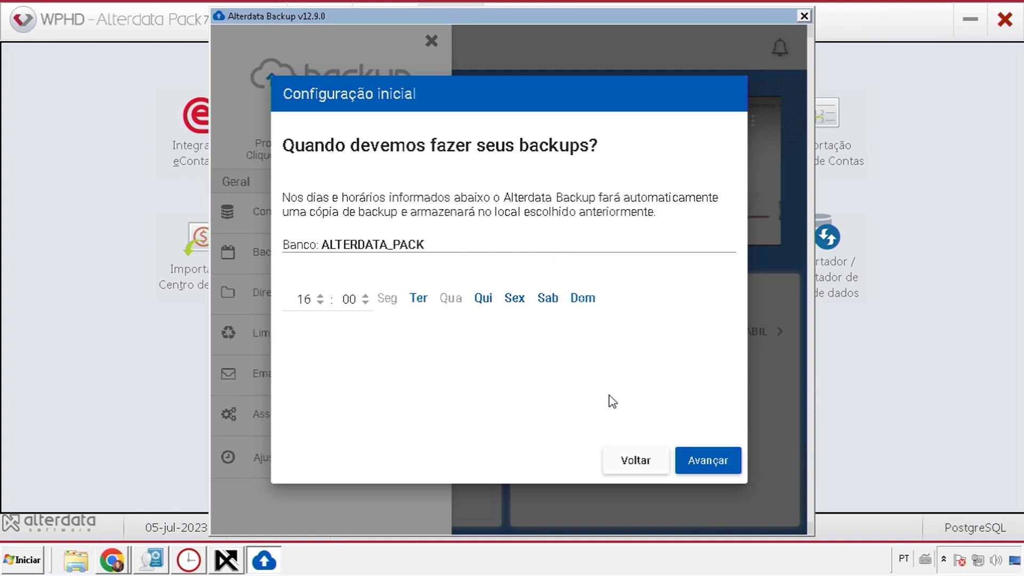
pyautogui.click(699, 462)
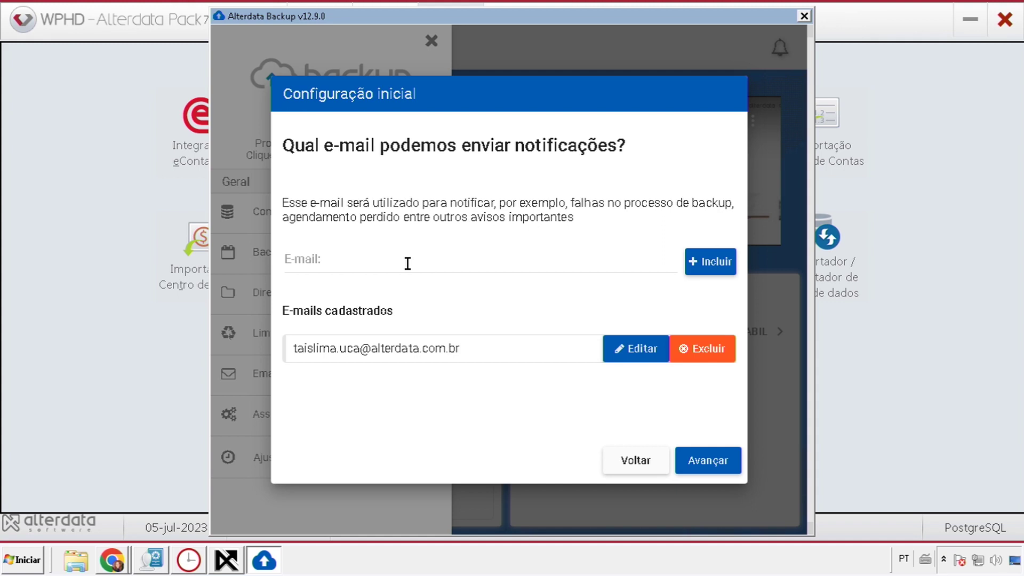
# Keep the registered notification e-mail and a limit of 5 local backup files, and finish the initial configuration.
pyautogui.click(715, 269)
pyautogui.click(635, 351)
pyautogui.click(700, 468)
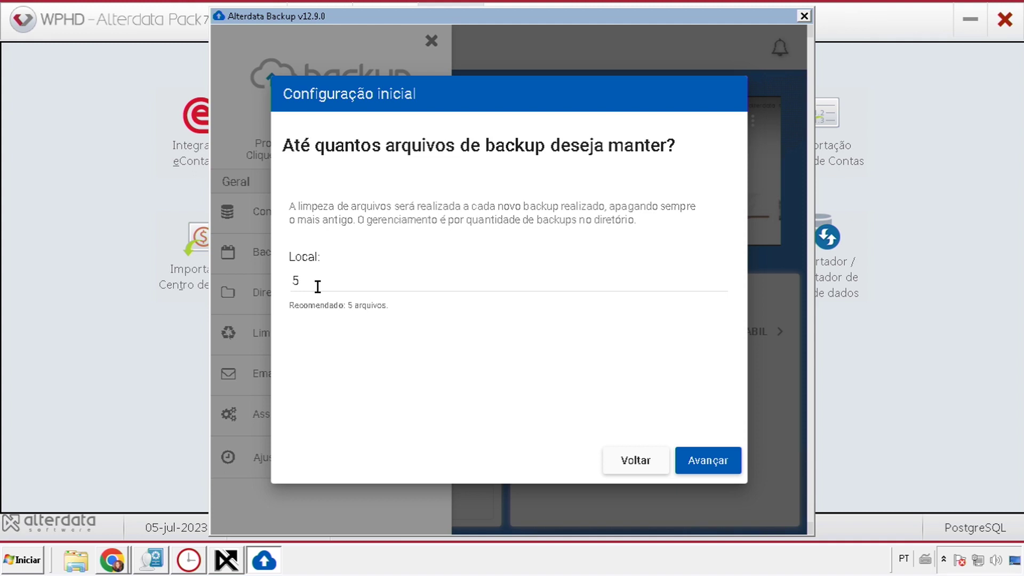
pyautogui.click(721, 459)
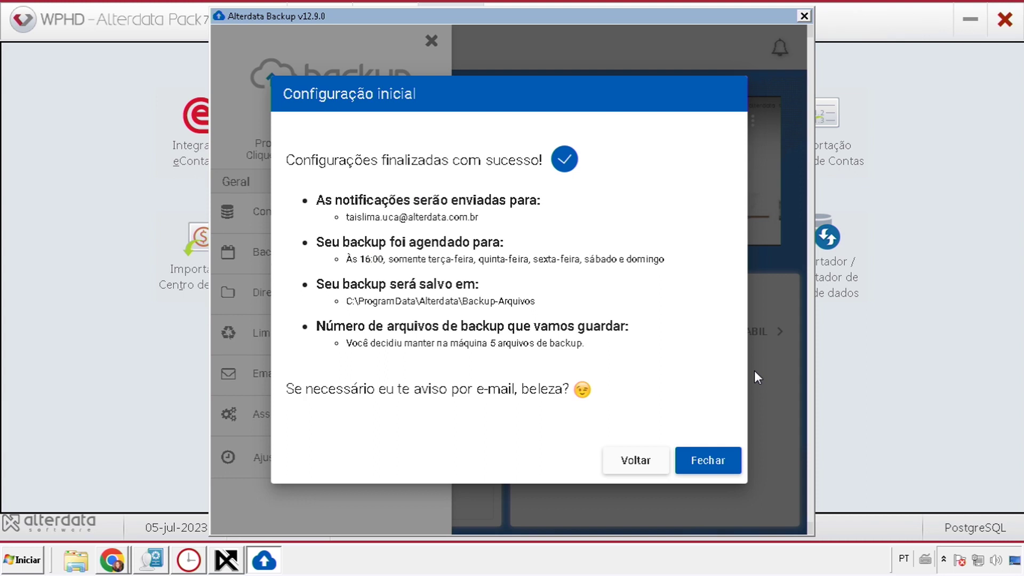
pyautogui.click(712, 460)
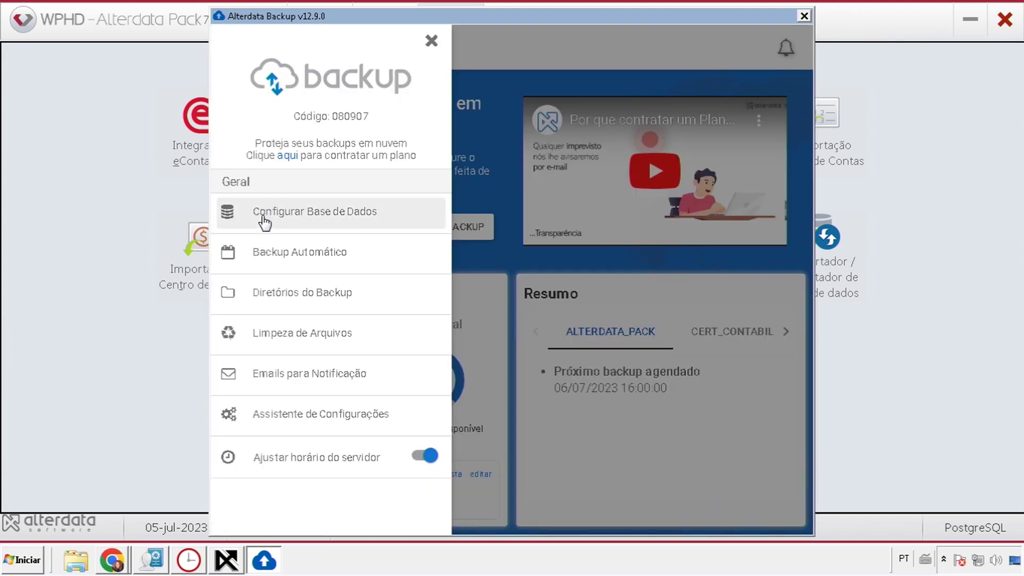
# Examine the list of databases configured for backup.
pyautogui.click(265, 216)
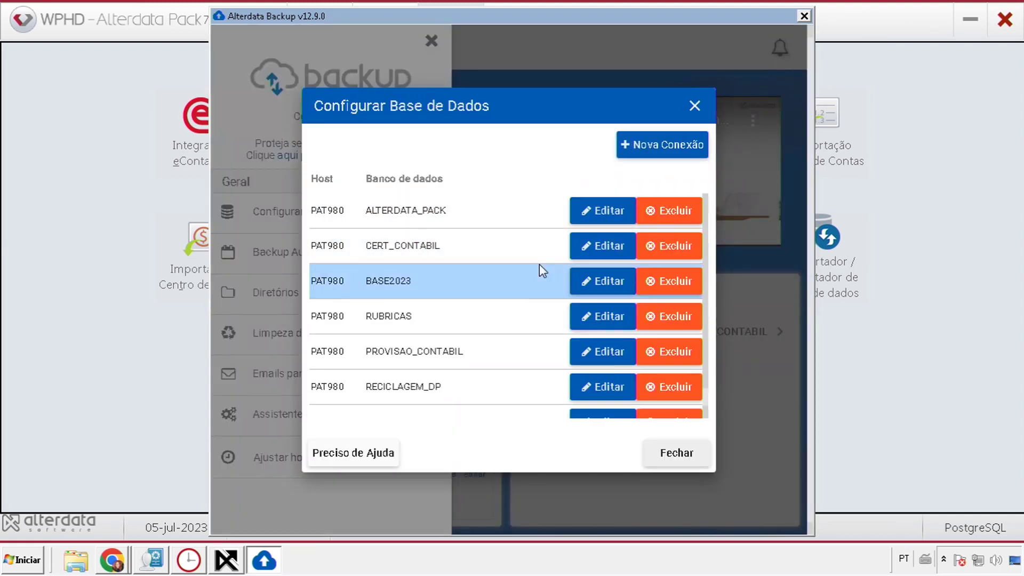
pyautogui.scroll(-1, 540, 264)
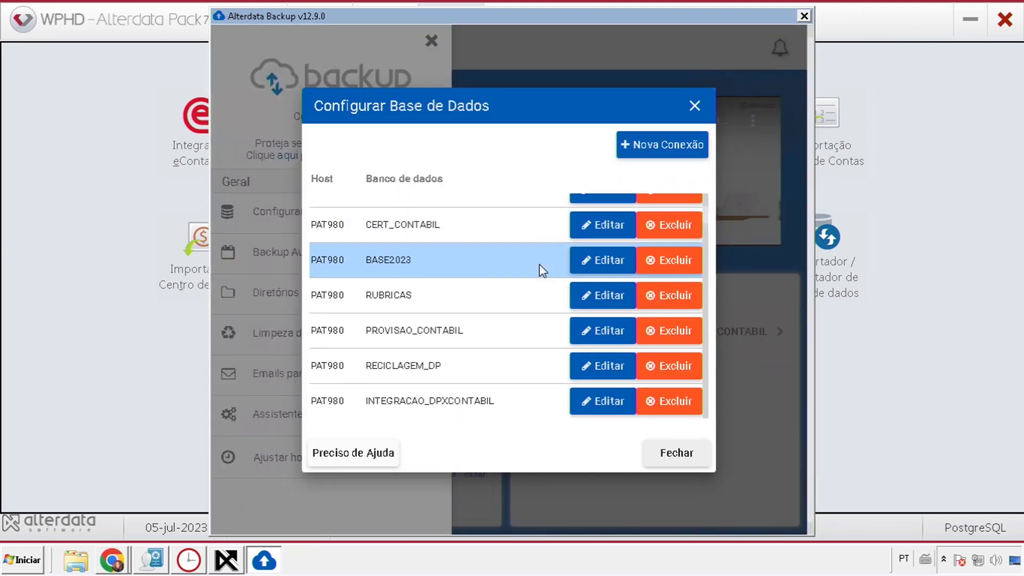
pyautogui.scroll(1, 536, 315)
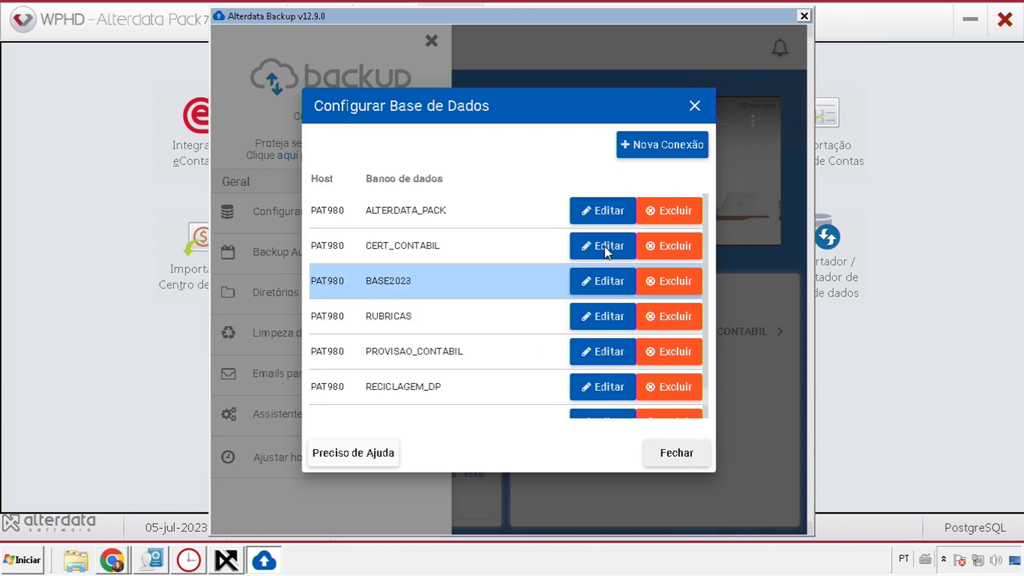
# Examine the bases offered for a new PostgreSQL connection on localhost, and leave the database configuration without saving one.
pyautogui.click(664, 140)
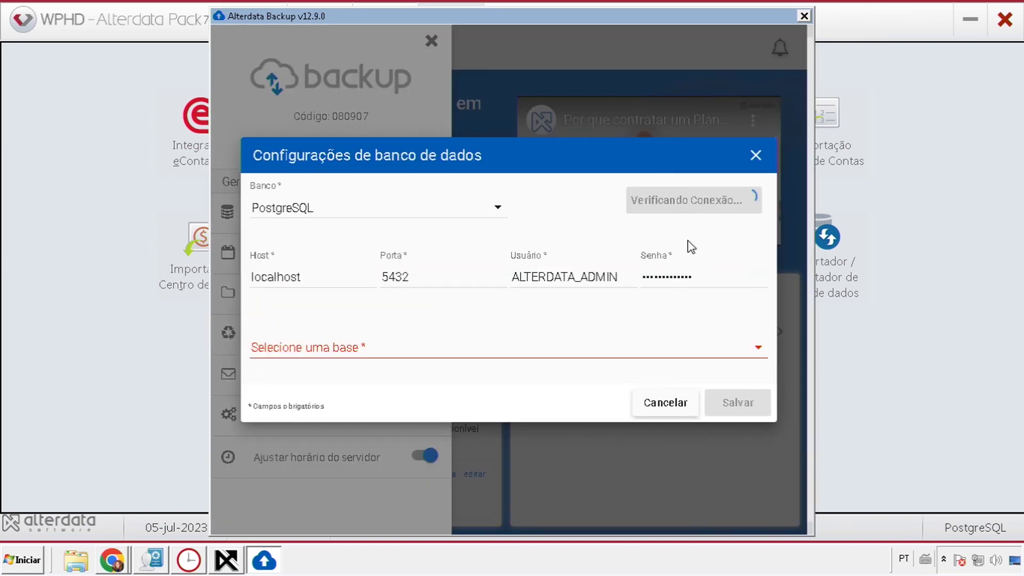
pyautogui.click(348, 349)
pyautogui.scroll(-5, 473, 382)
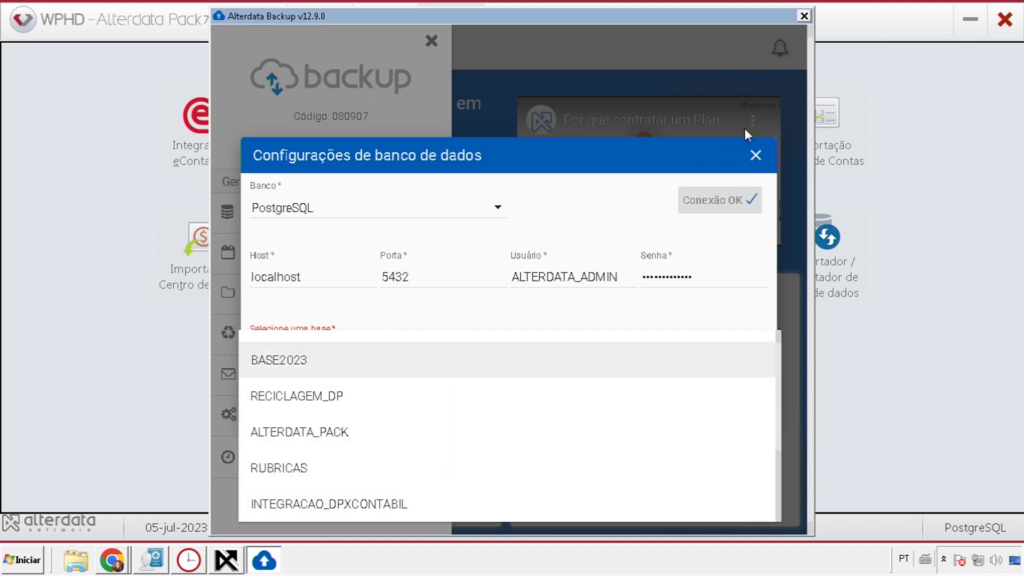
pyautogui.click(755, 160)
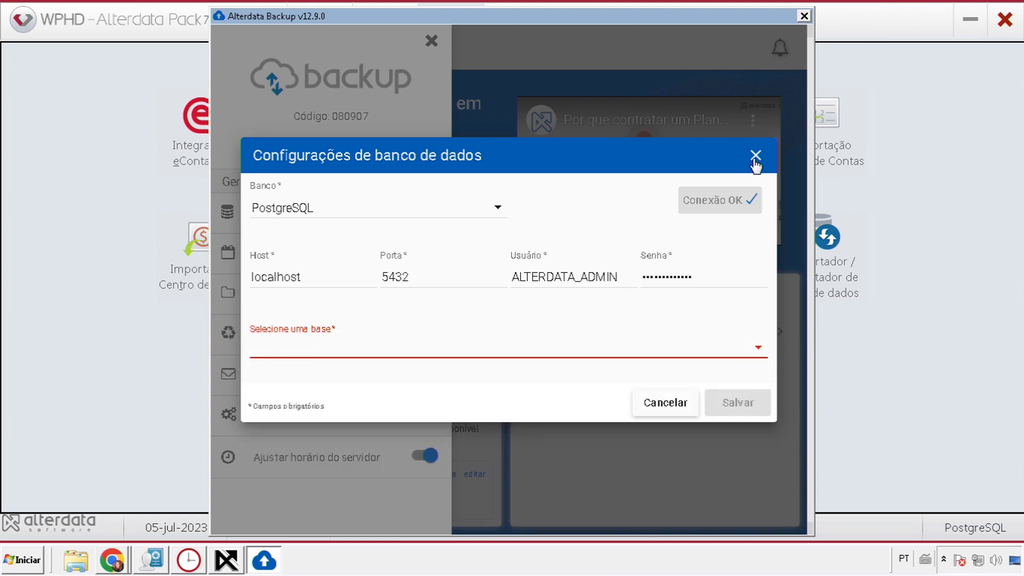
pyautogui.click(660, 409)
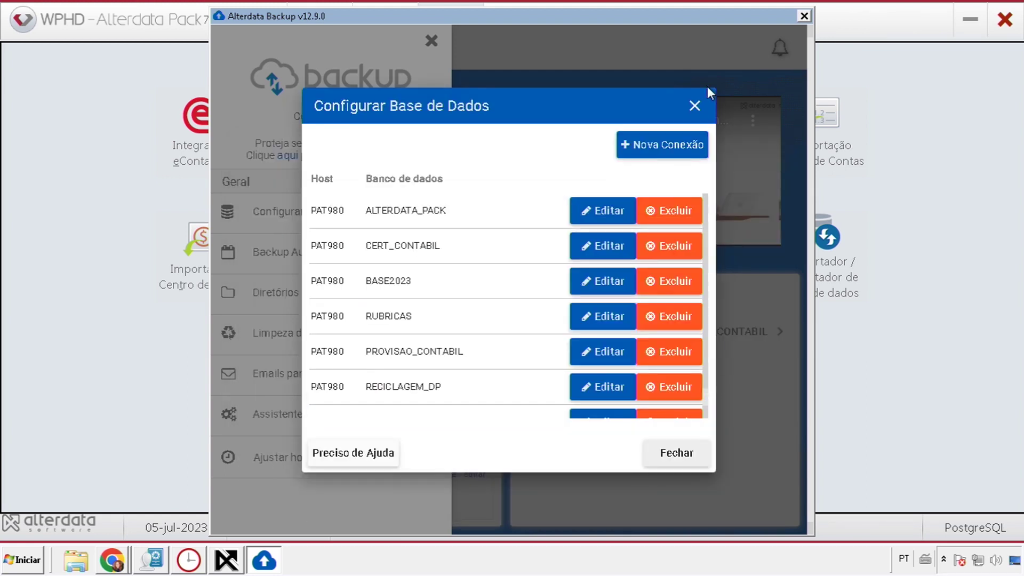
pyautogui.click(694, 107)
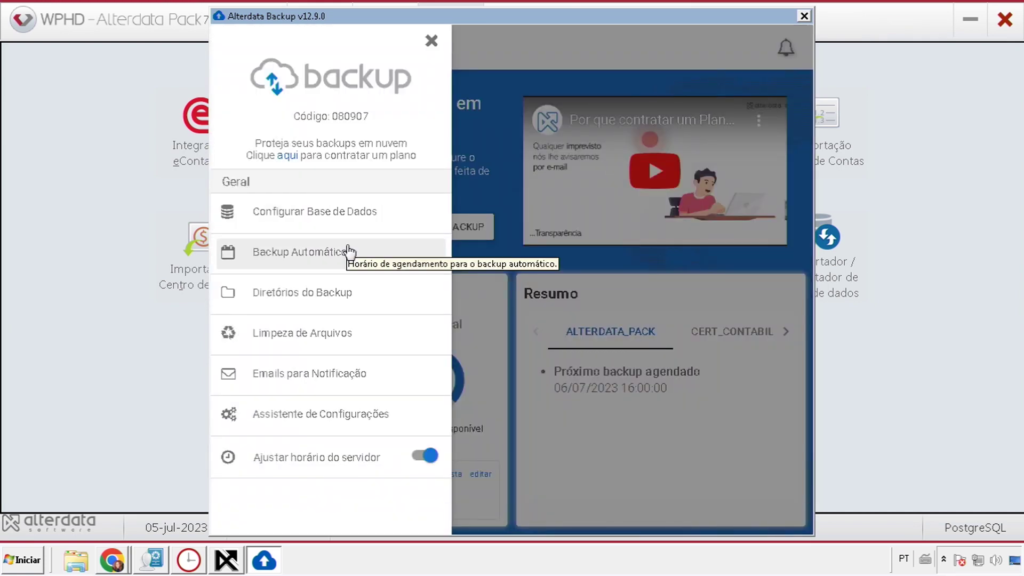
# Review the automatic backup schedules of several databases, including CERT_CONTABIL and BASE2023, and close without changes.
pyautogui.click(279, 259)
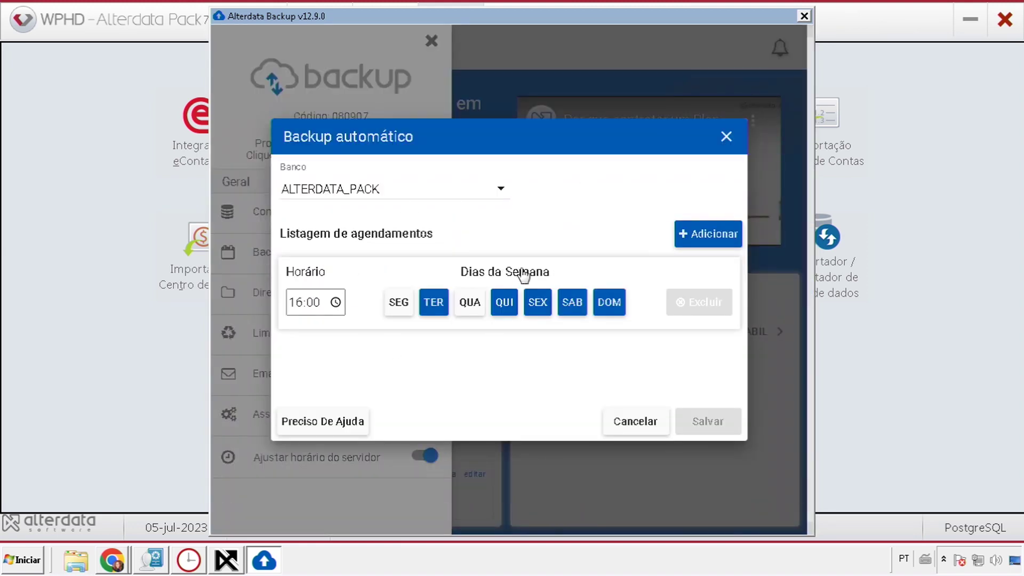
pyautogui.click(397, 196)
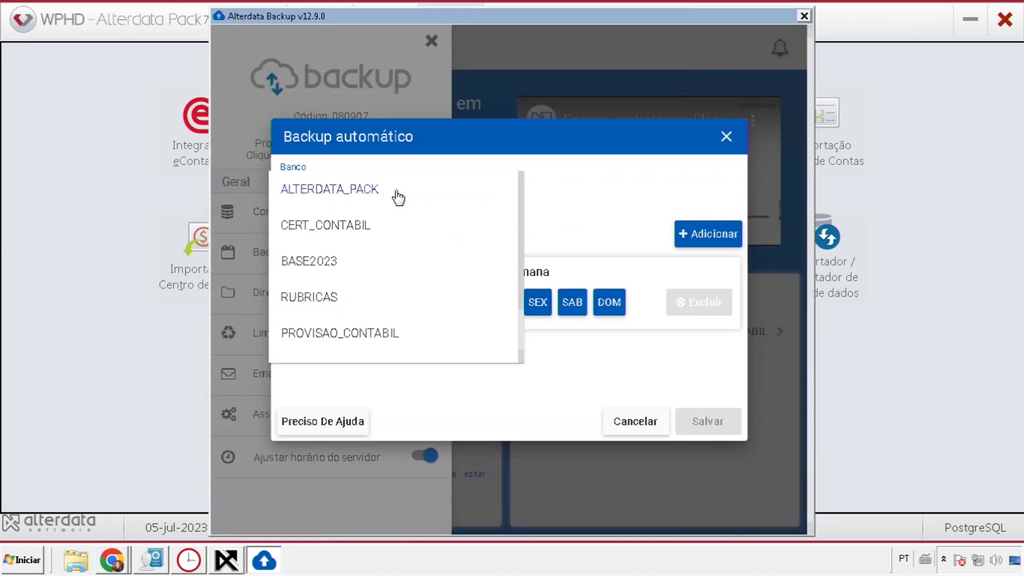
pyautogui.click(402, 226)
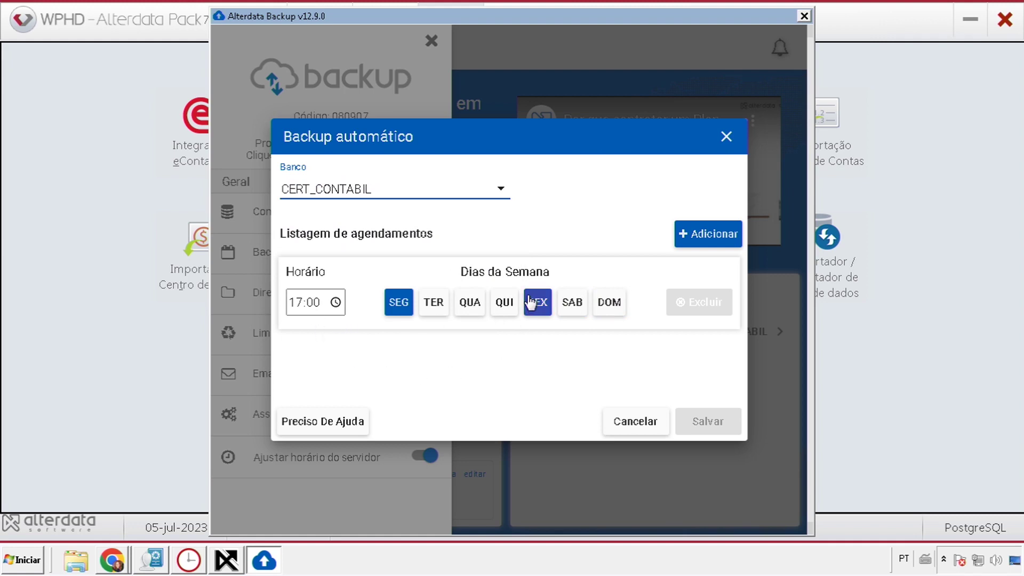
pyautogui.click(418, 188)
pyautogui.click(435, 233)
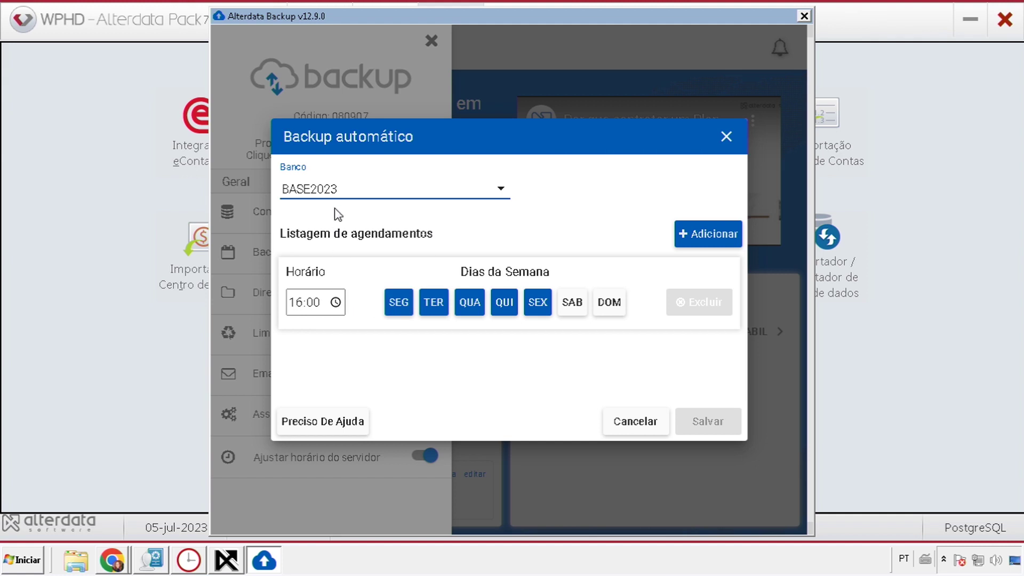
pyautogui.click(331, 192)
pyautogui.click(331, 233)
pyautogui.click(724, 136)
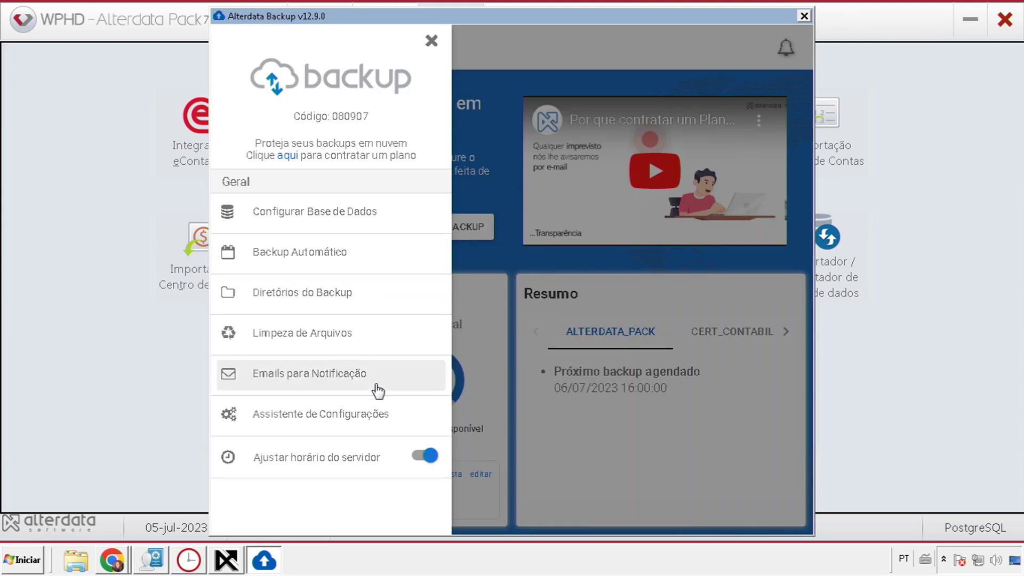
# Review the file cleanup settings and the backup directory settings, closing each without changes.
pyautogui.click(312, 343)
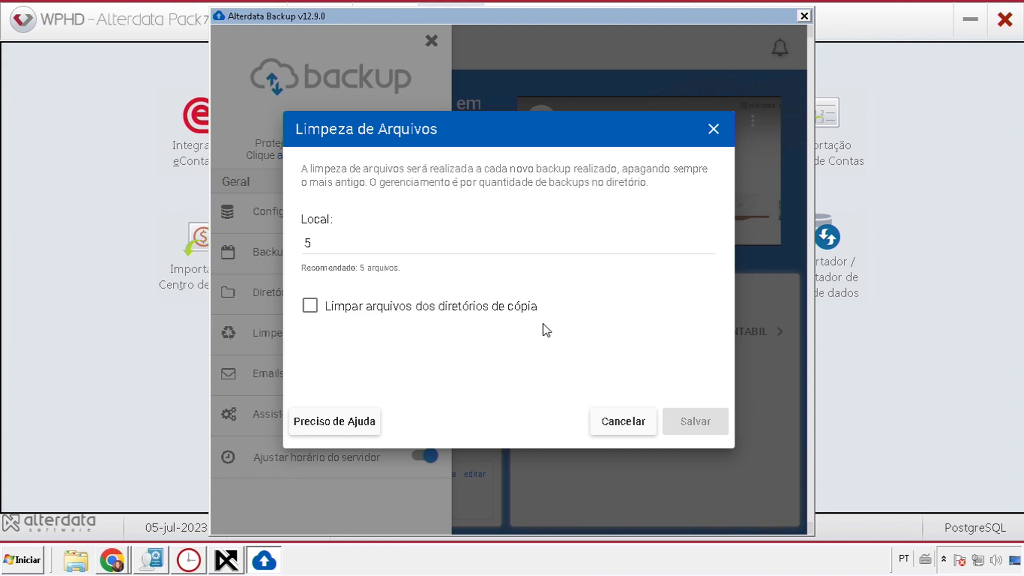
pyautogui.click(715, 132)
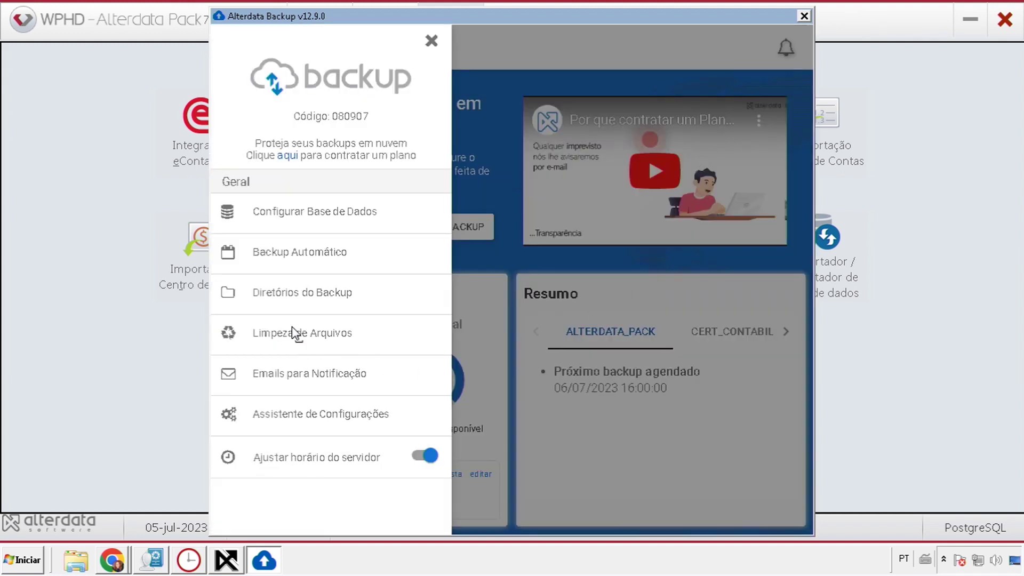
pyautogui.click(323, 293)
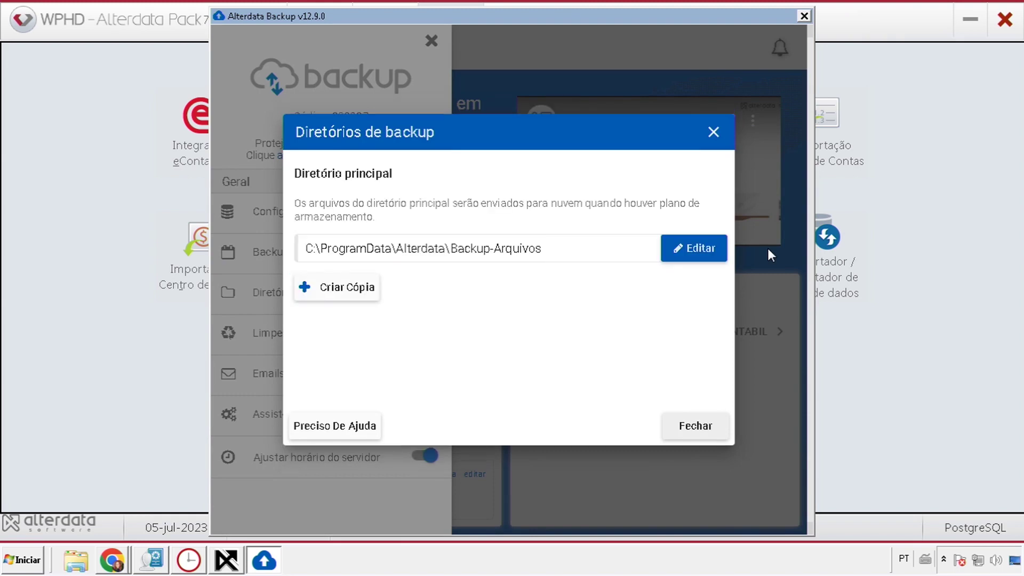
pyautogui.click(713, 132)
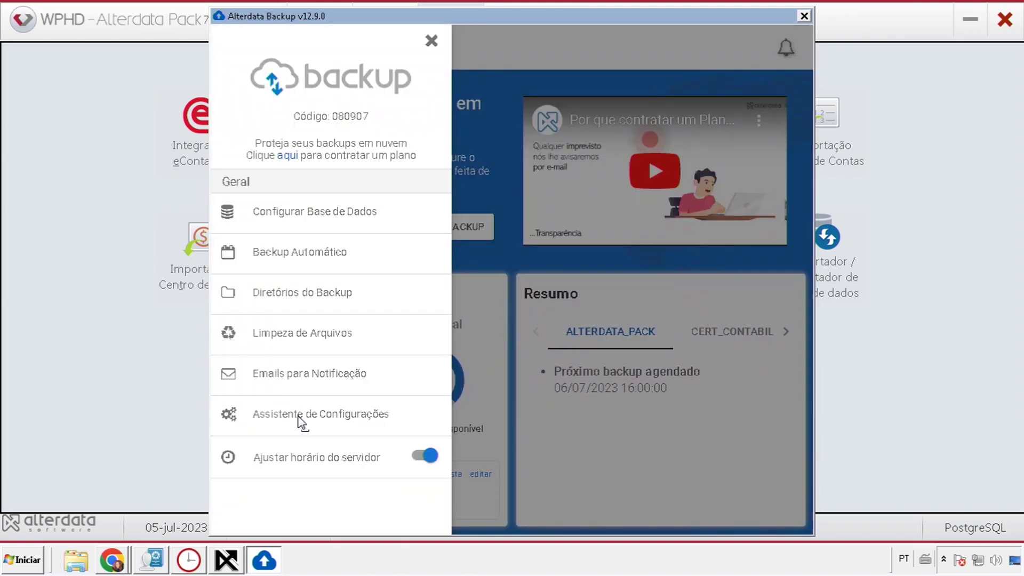
# Review the e-mail addresses registered for backup notifications, and return to the backup start page.
pyautogui.click(299, 385)
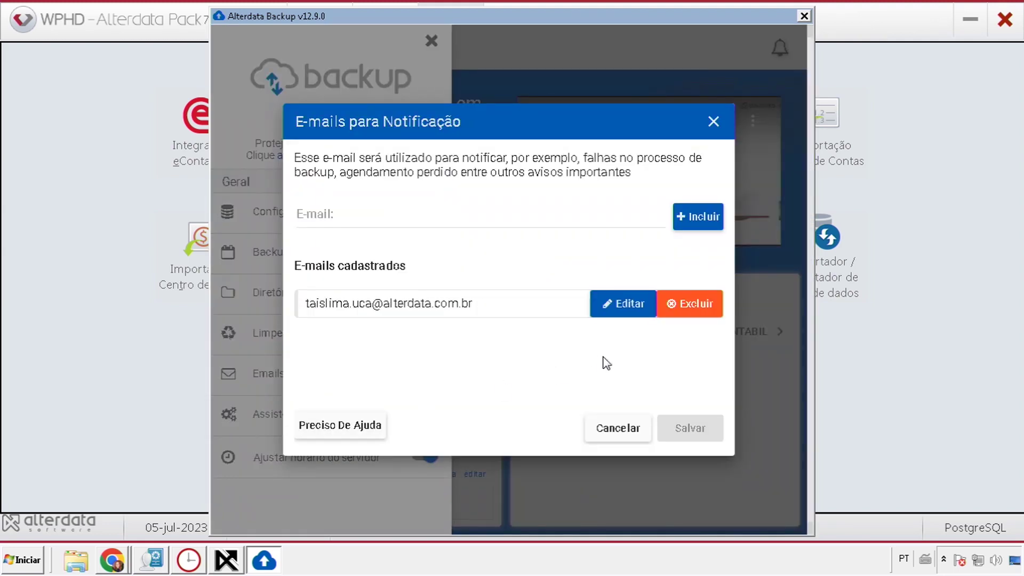
pyautogui.click(715, 122)
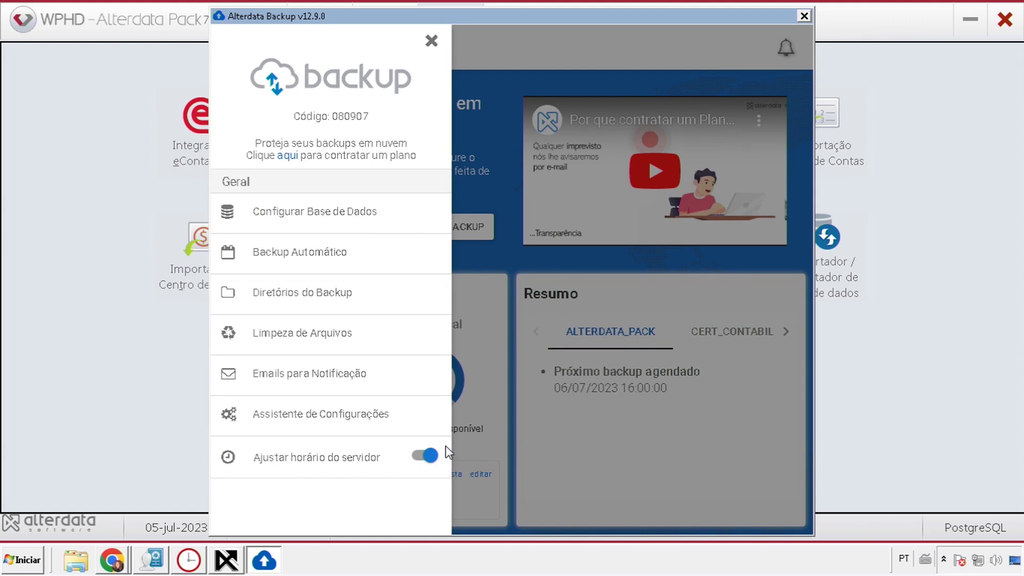
pyautogui.click(431, 41)
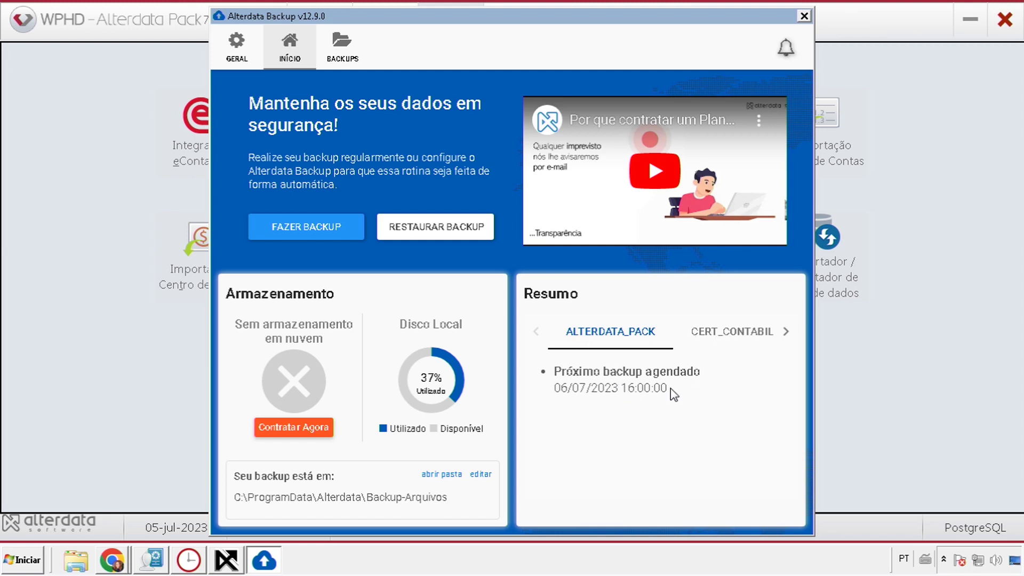
# View the CERT_CONTABIL backup summary, and mark the local BASE2023 backup file in the list of stored backups.
pyautogui.click(762, 345)
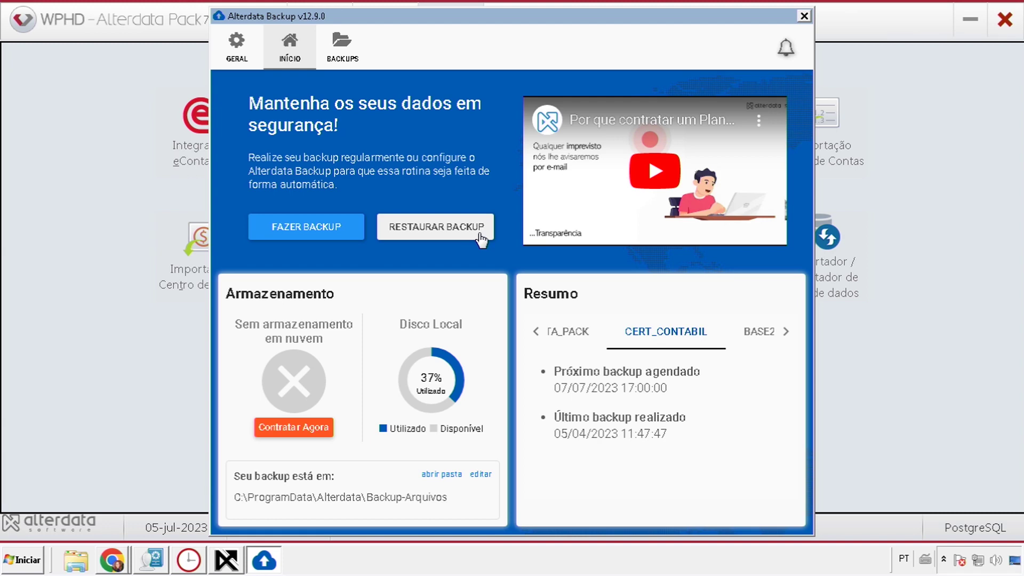
pyautogui.click(346, 55)
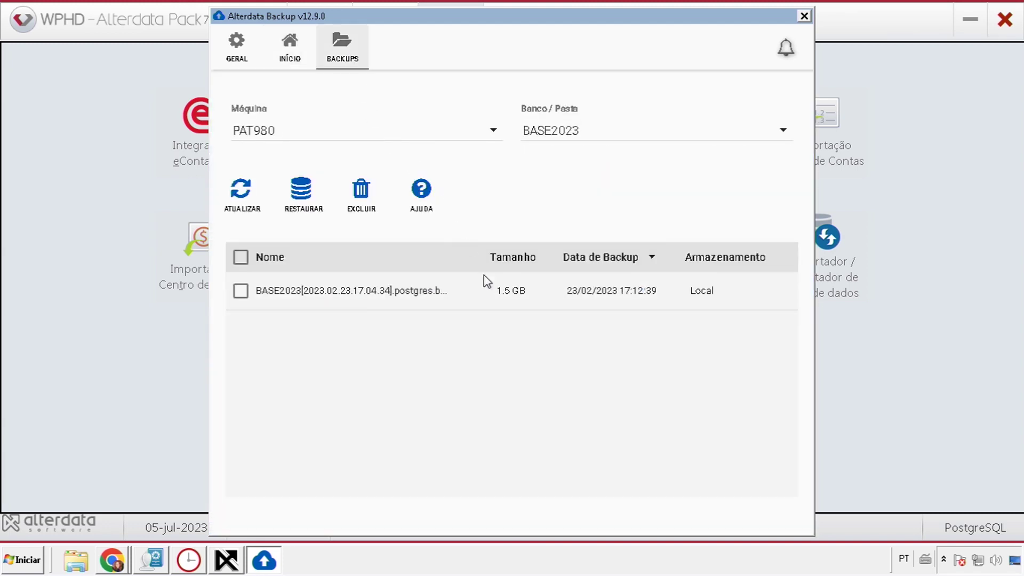
pyautogui.click(256, 307)
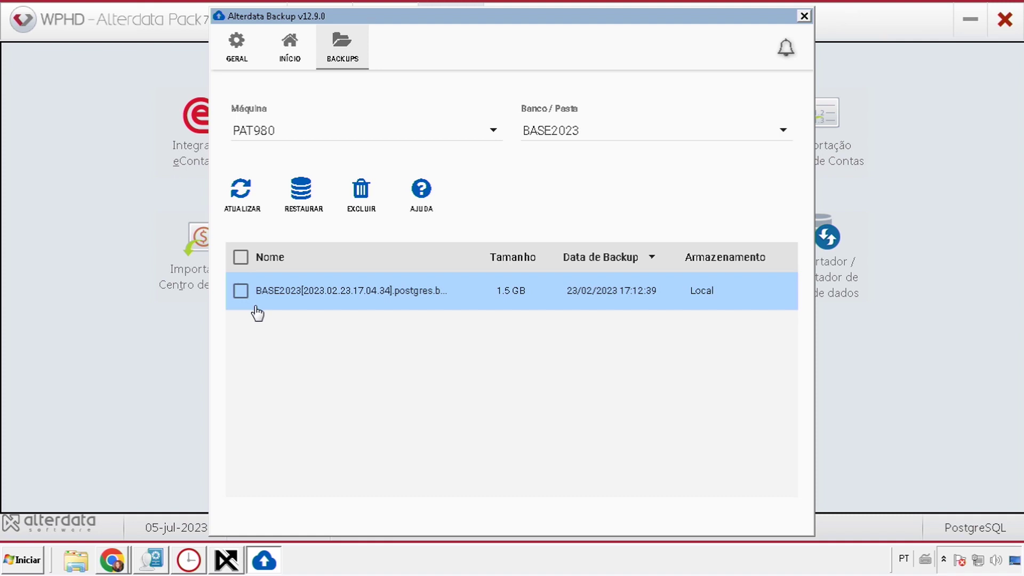
pyautogui.click(240, 291)
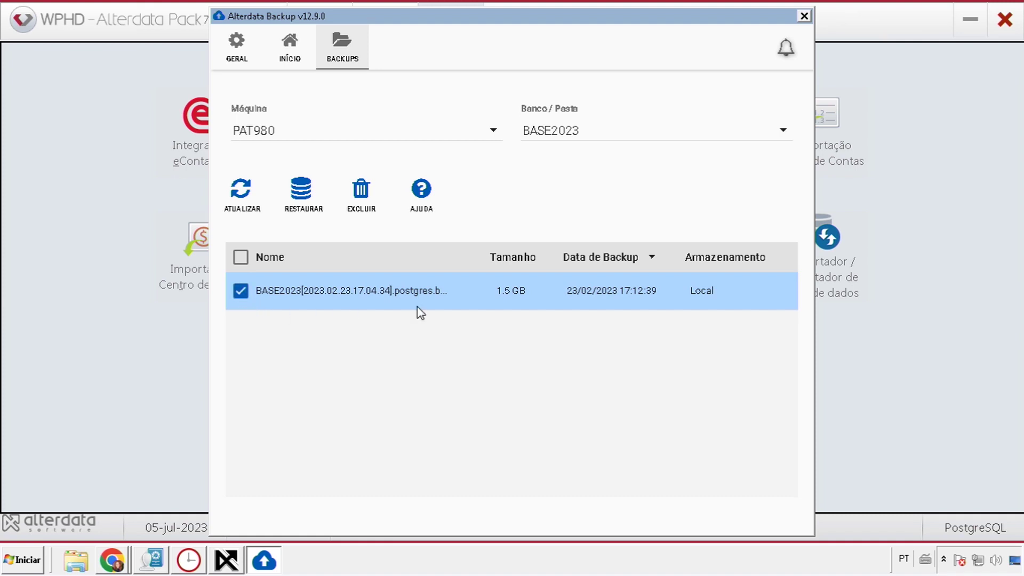